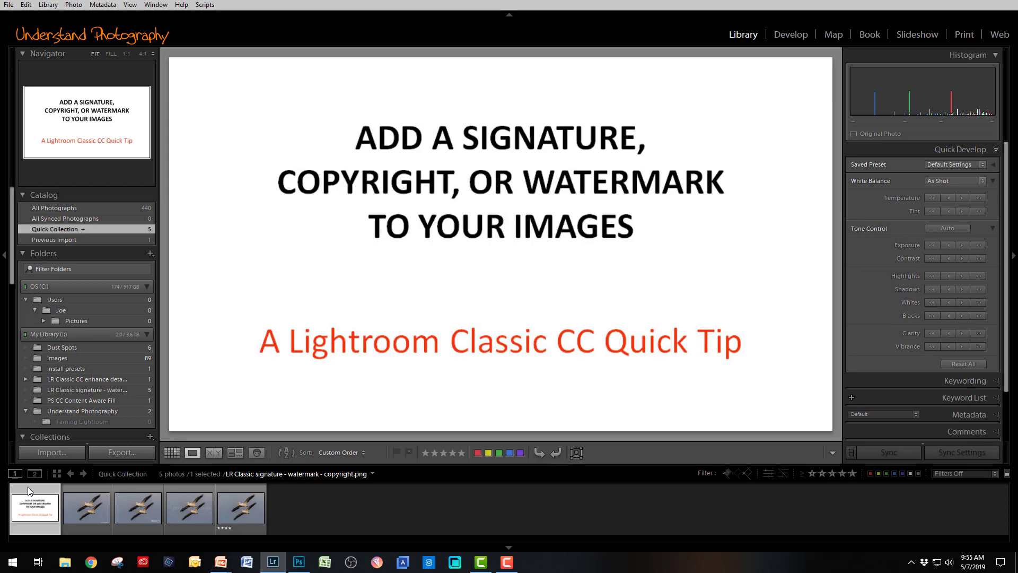
- Step past the signature, logo and copyright watermark examples to the unmarked original _08A2894.cr2
key(Right)
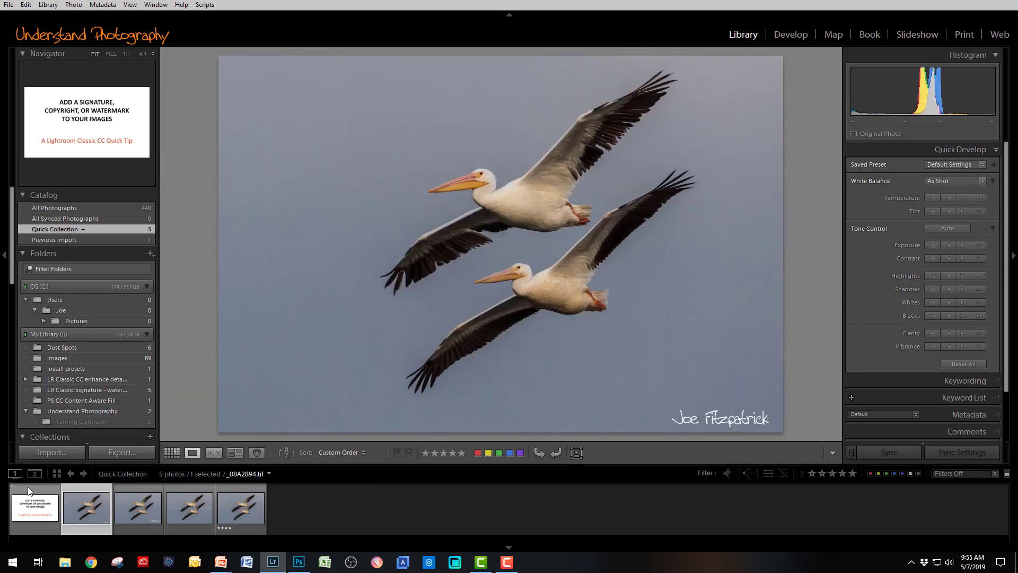
key(Right)
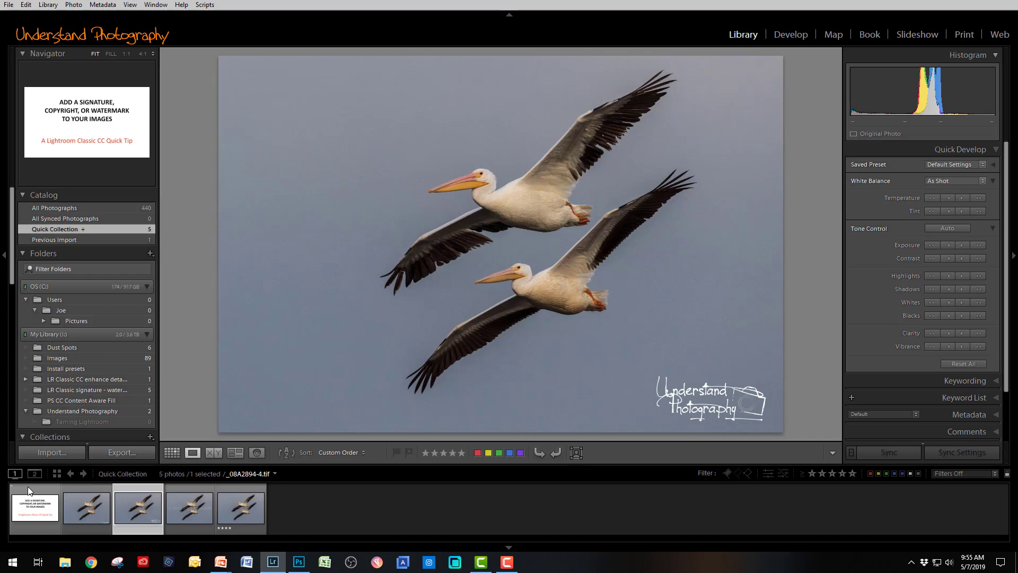
key(Right)
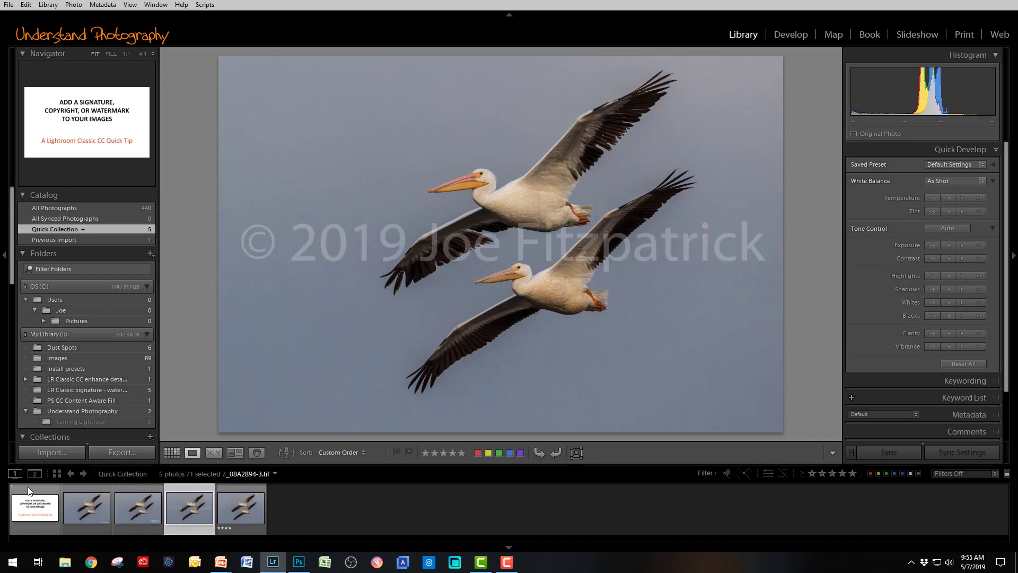
key(Right)
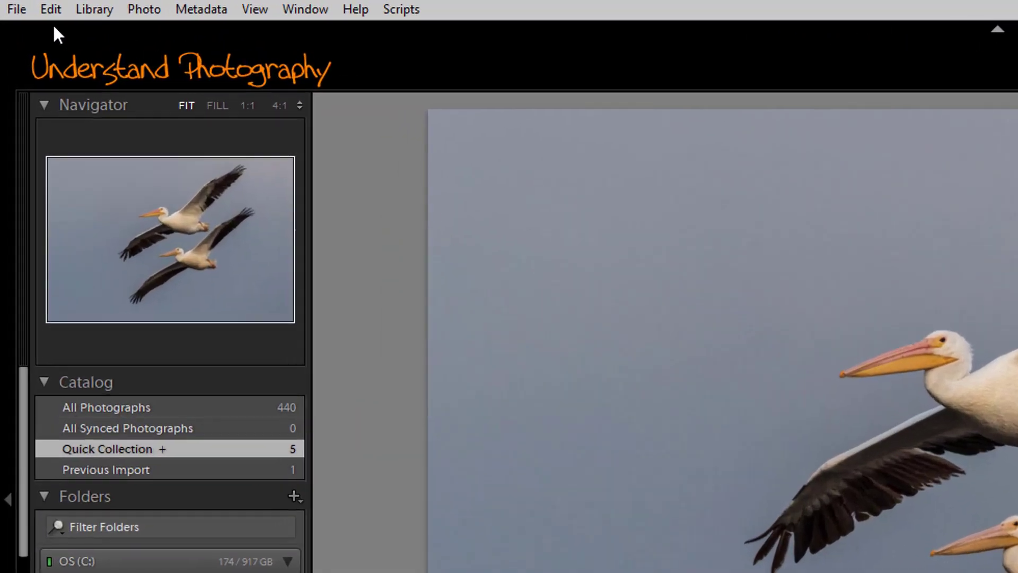
- Open the Watermark Editor from the Edit menu to preview the default Copyright text watermark
click(26, 5)
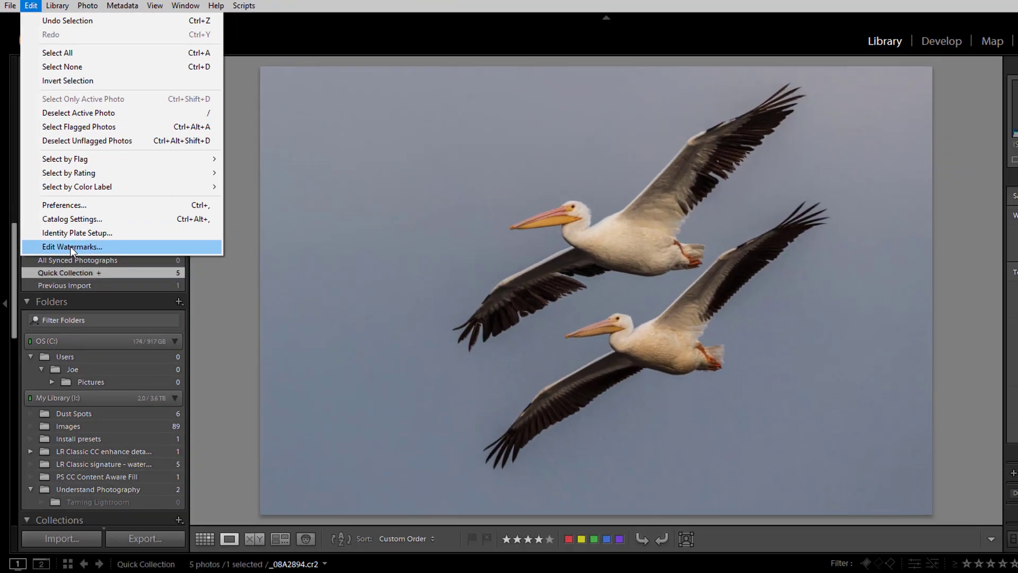
click(130, 450)
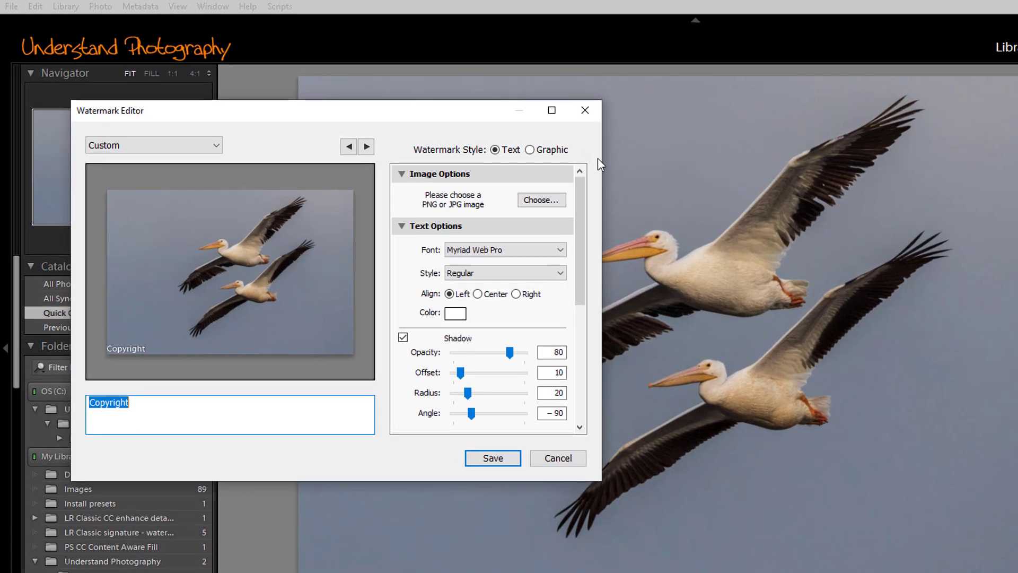
- Load 'Understand Photography Logo - white.png' as a graphic watermark
click(532, 152)
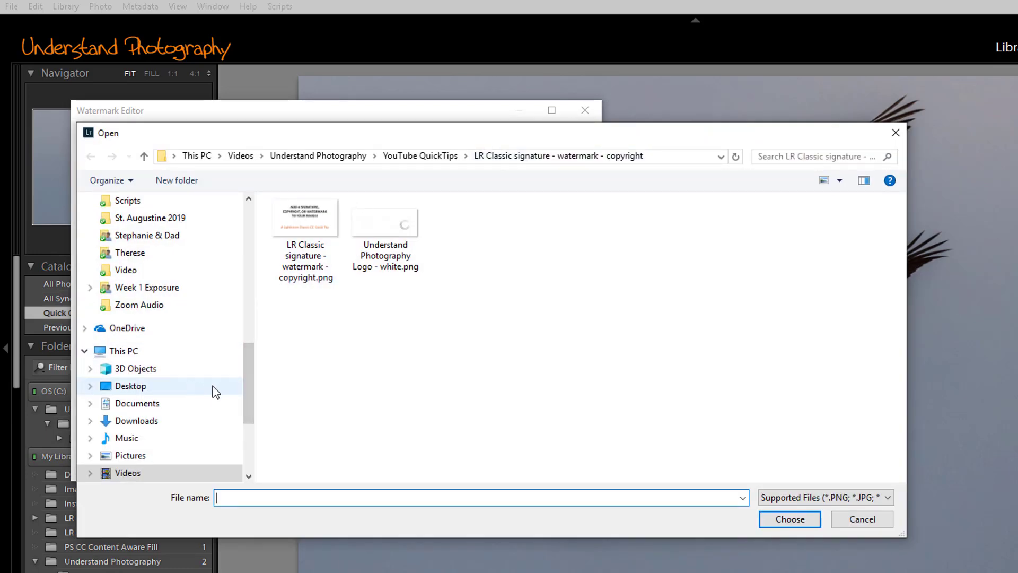
click(389, 225)
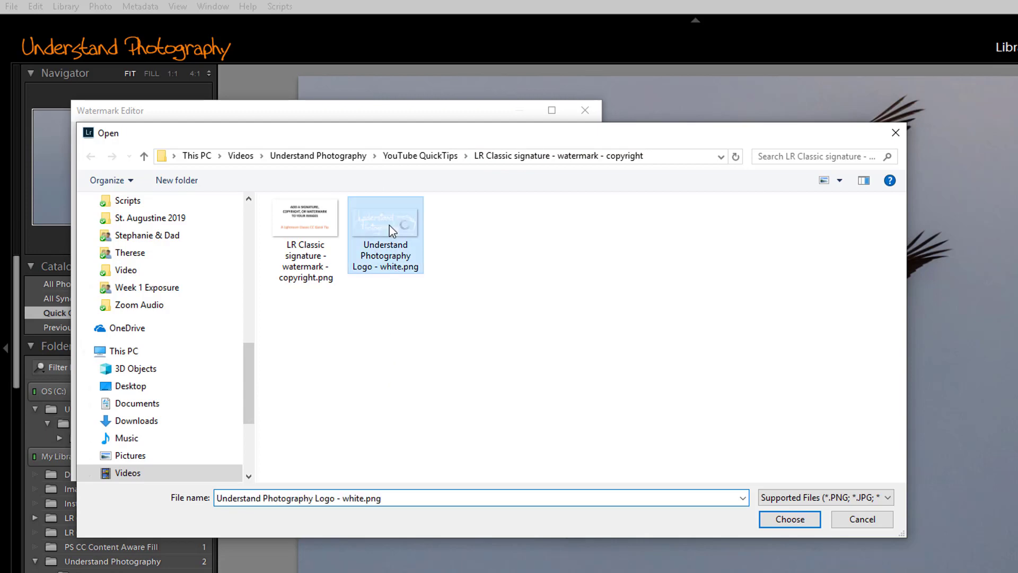
click(795, 521)
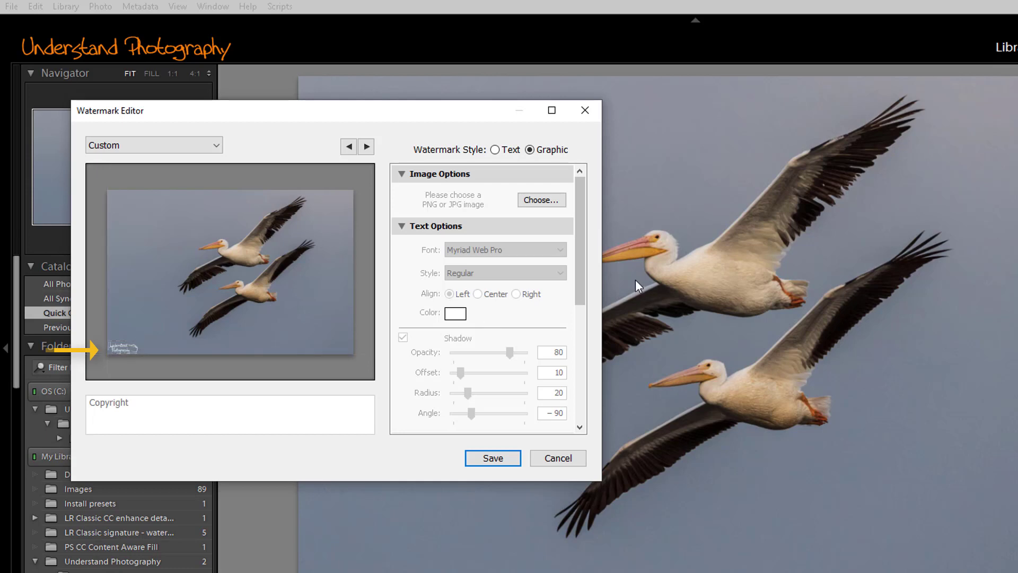
drag(577, 262, 581, 380)
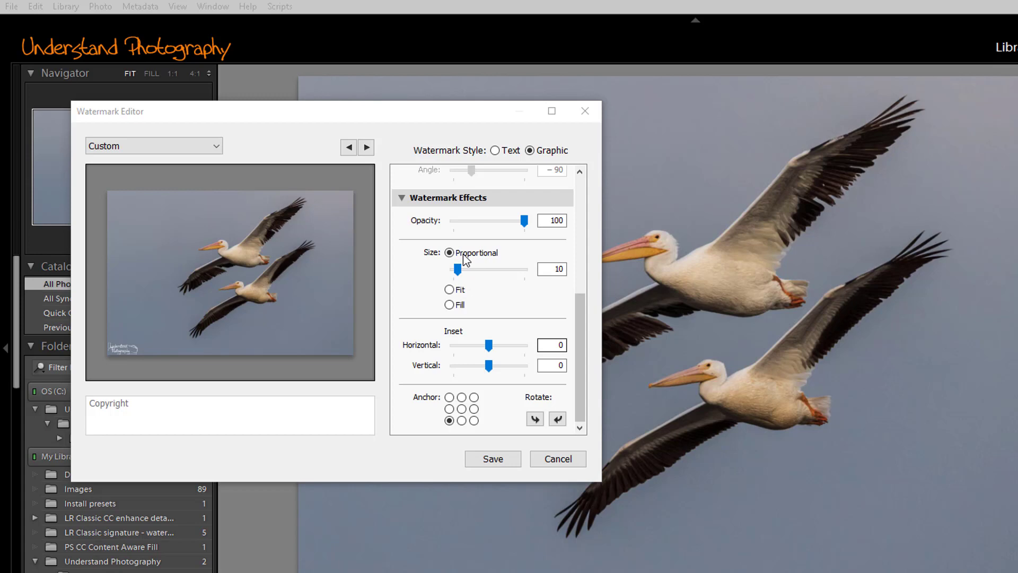
mouse_move(458, 271)
mouse_down()
mouse_move(487, 275)
mouse_move(456, 272)
mouse_up()
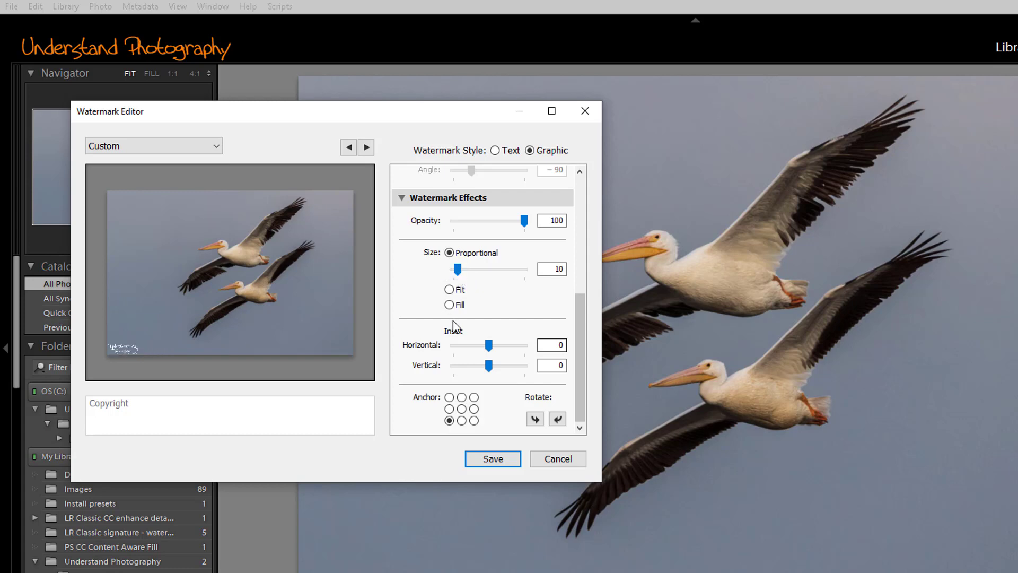
click(449, 290)
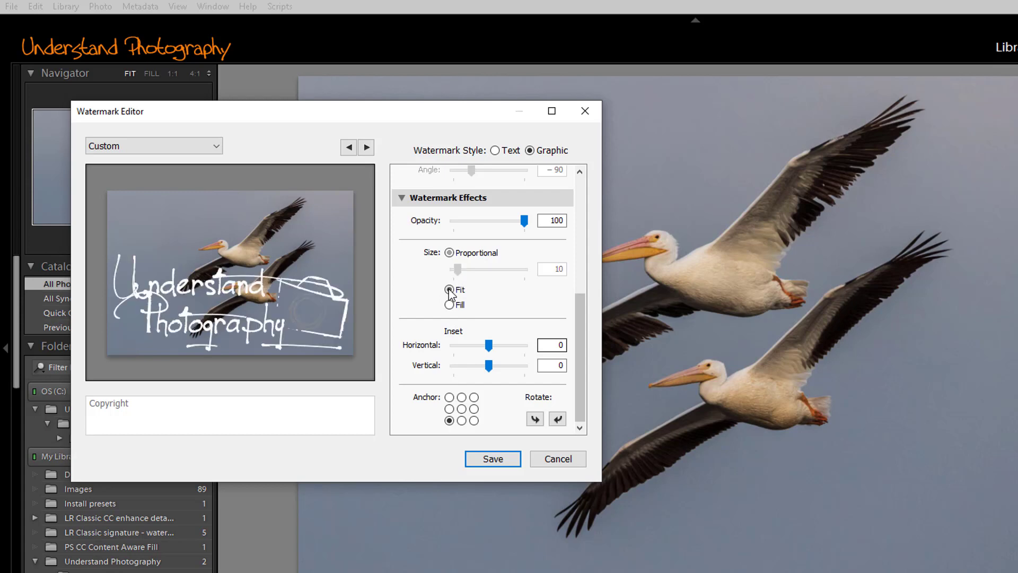
click(450, 305)
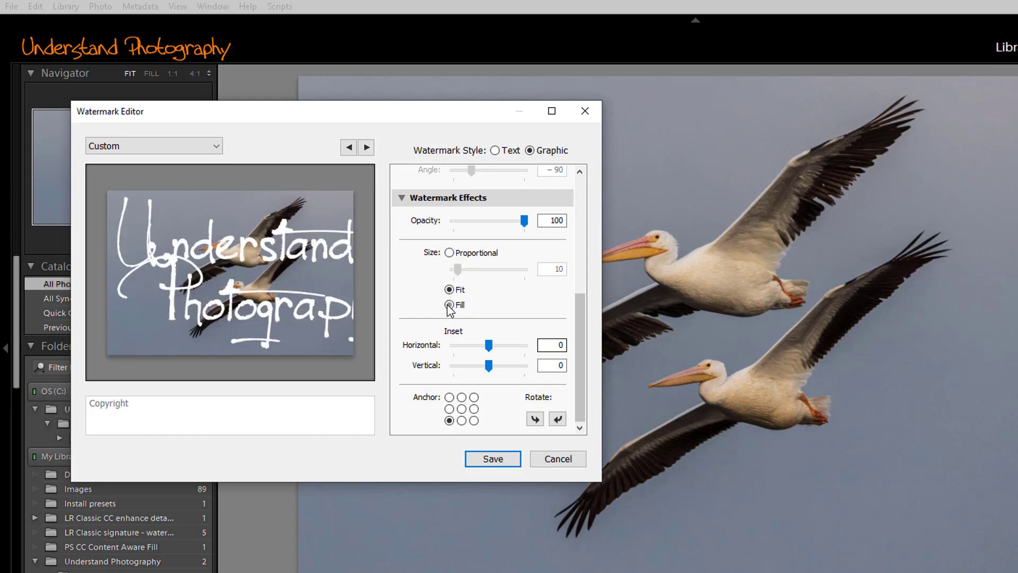
click(449, 253)
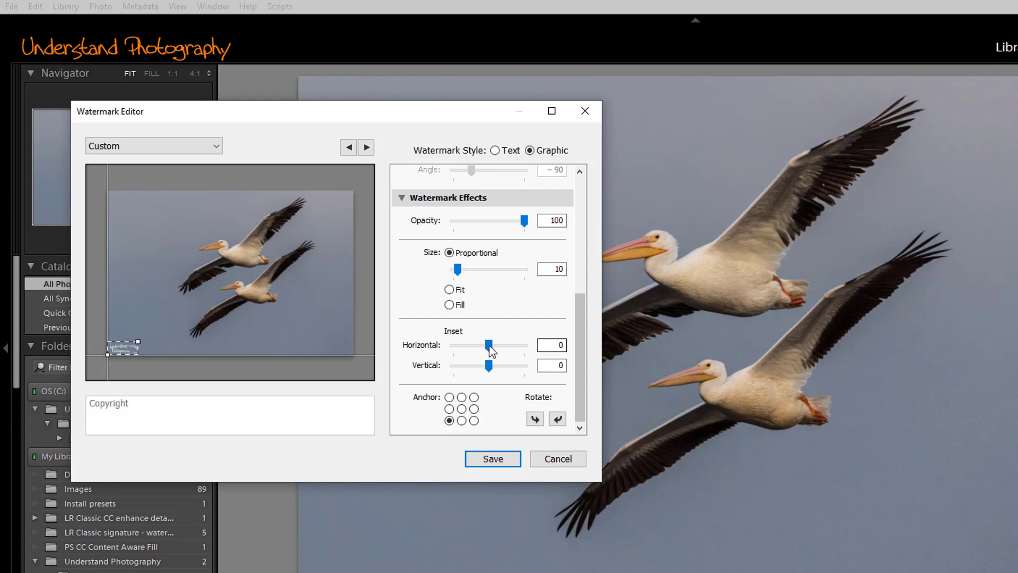
- Inset the logo by 2 and anchor it at the photo's centre after trying the corners
mouse_move(490, 350)
mouse_down()
mouse_move(509, 368)
mouse_move(495, 369)
mouse_up()
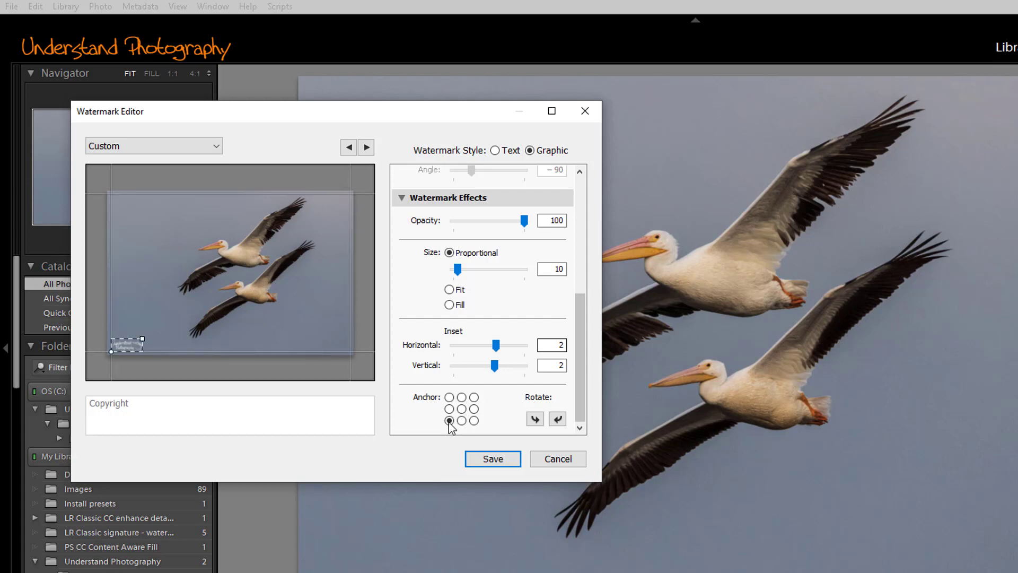
click(475, 420)
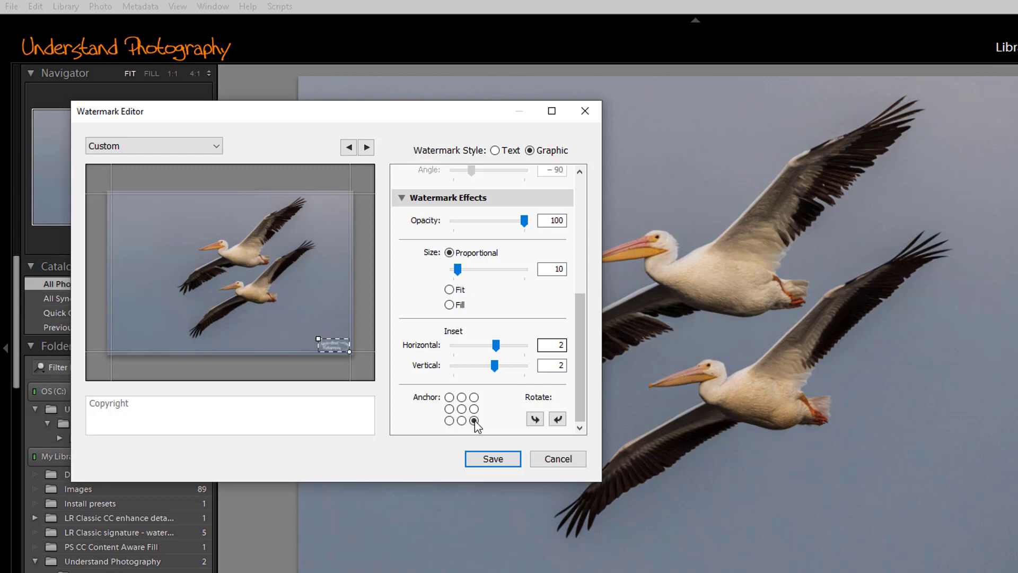
click(475, 398)
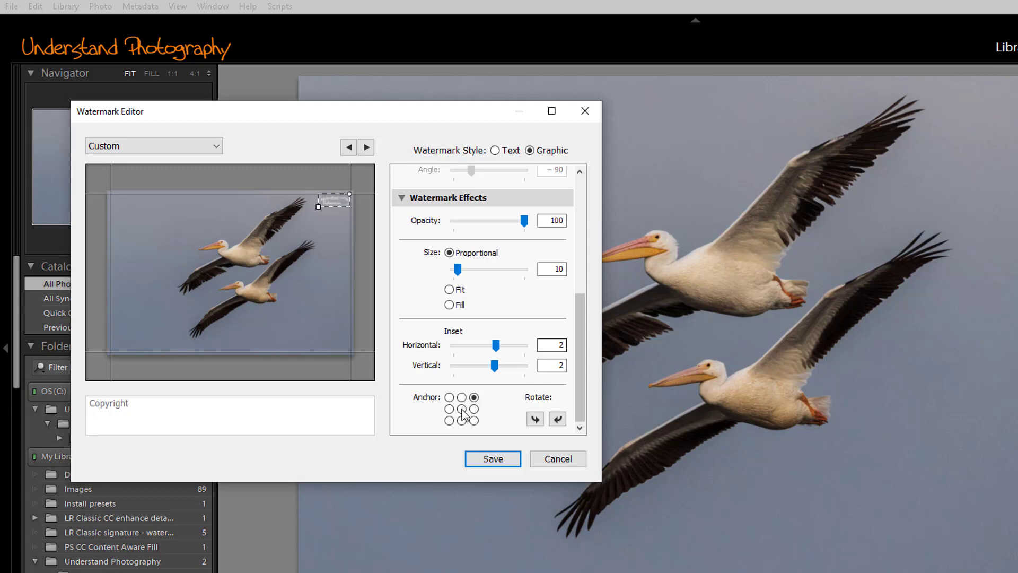
click(462, 409)
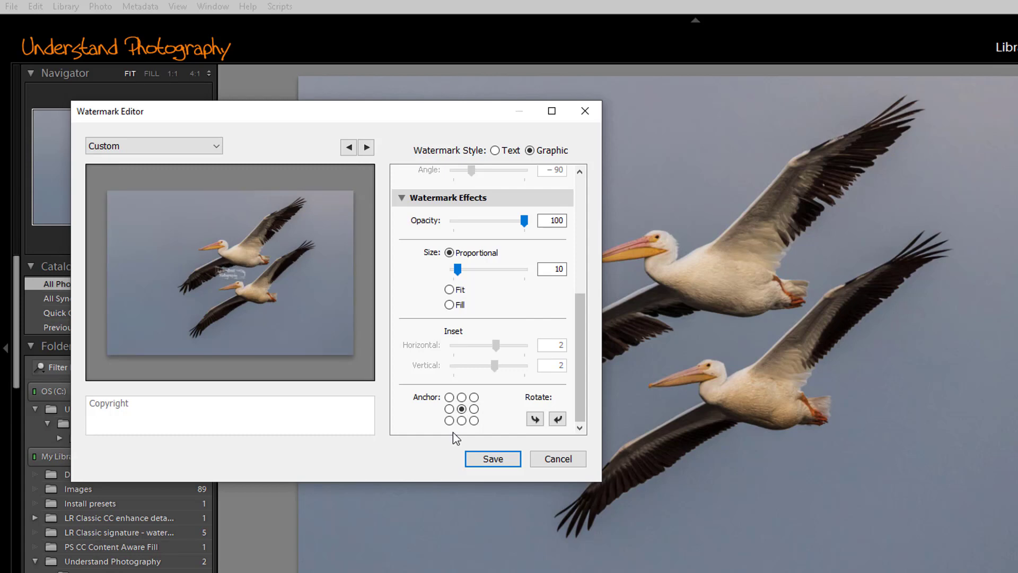
click(501, 465)
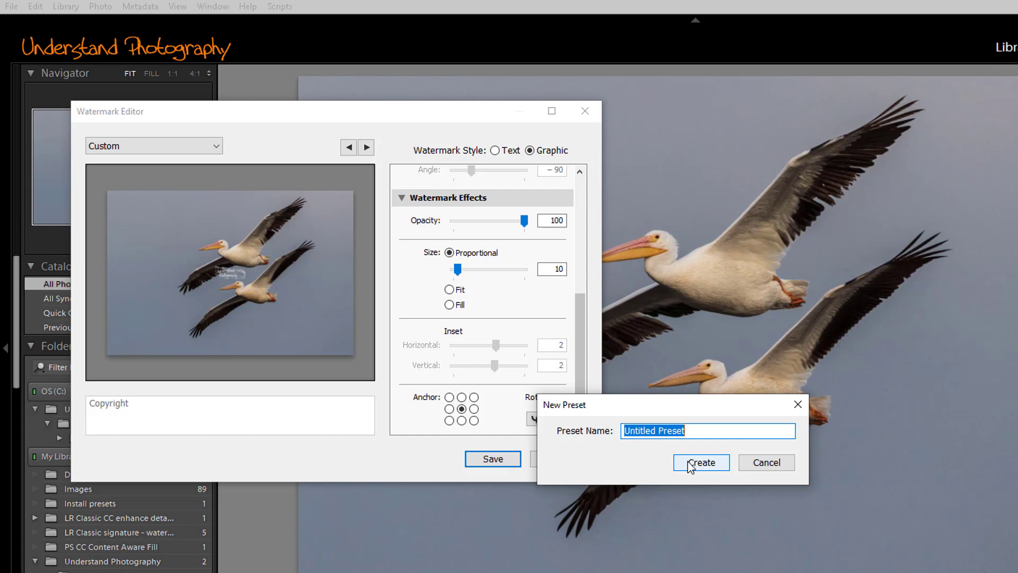
click(767, 462)
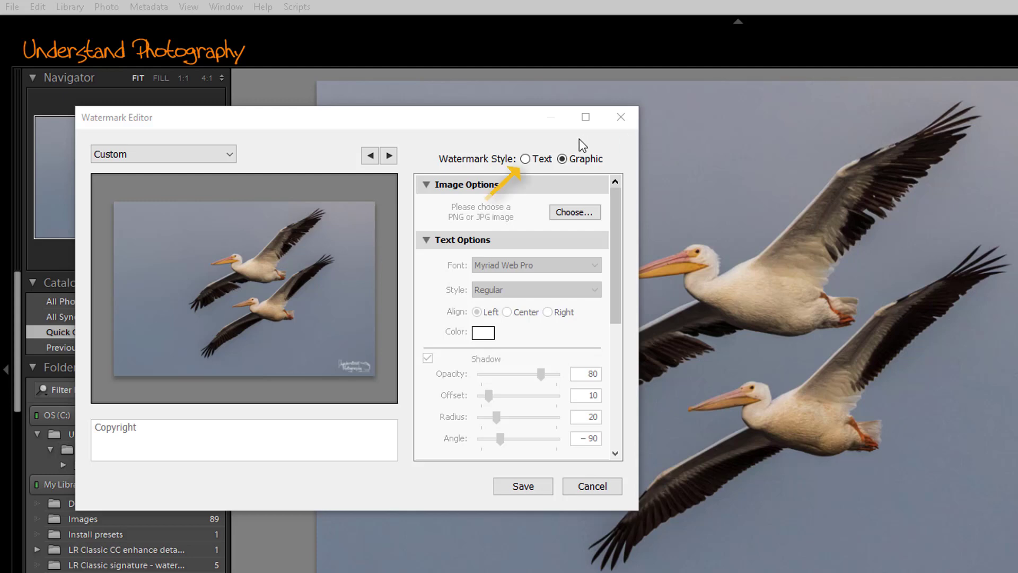
- Switch to a text watermark set in Brush Script MT, Regular style
click(526, 160)
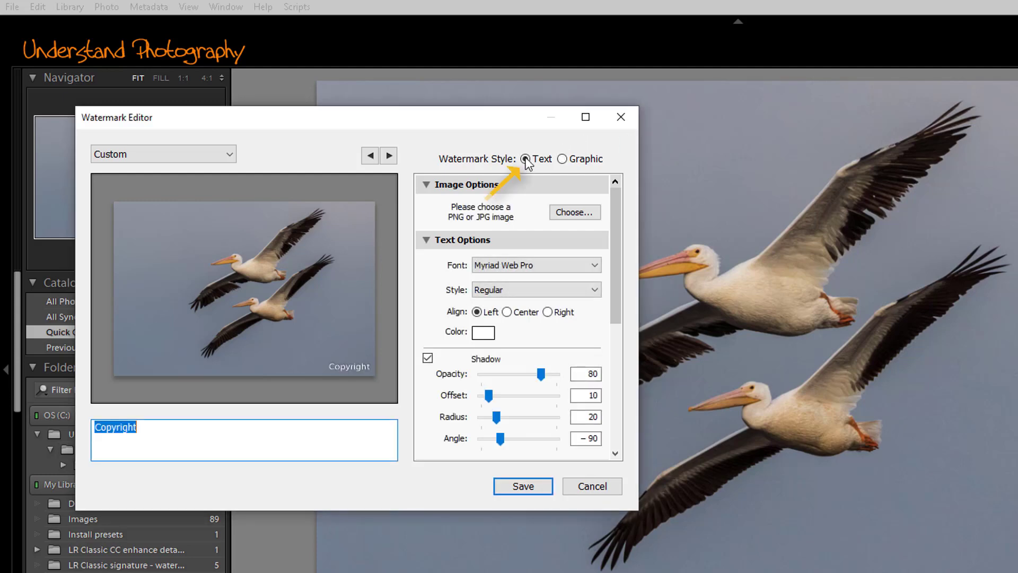
click(595, 266)
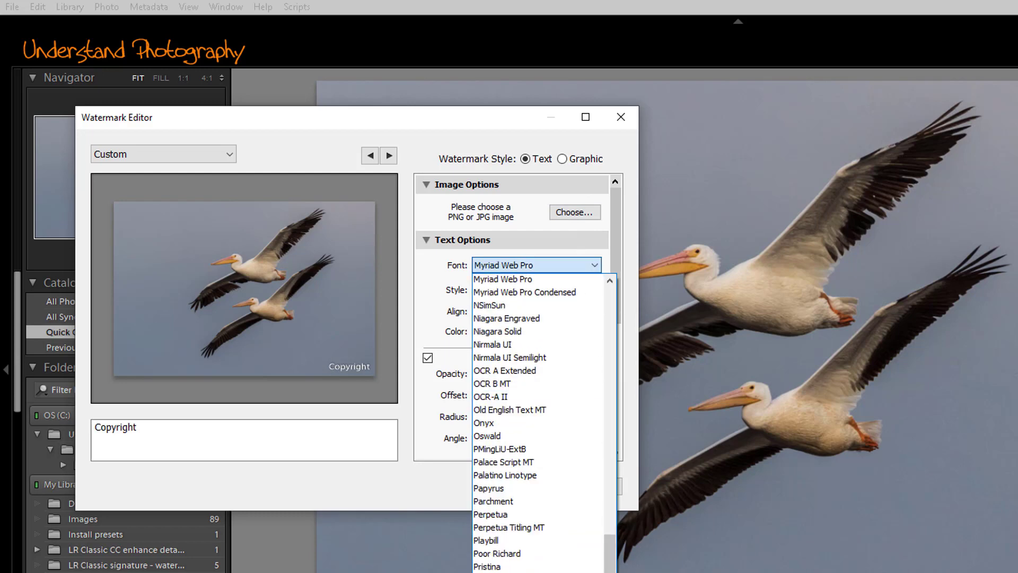
drag(612, 558, 603, 351)
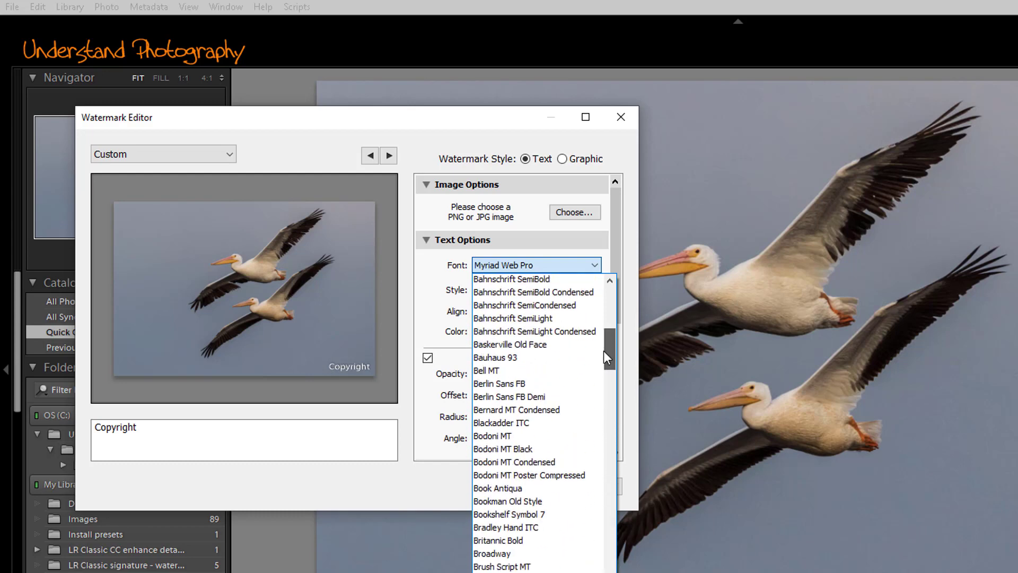
click(524, 567)
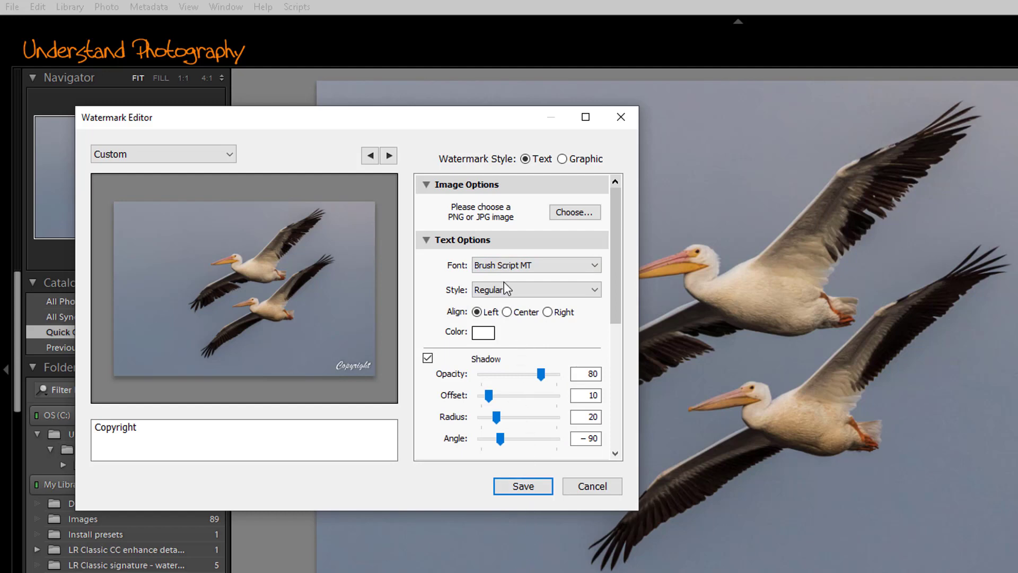
click(595, 289)
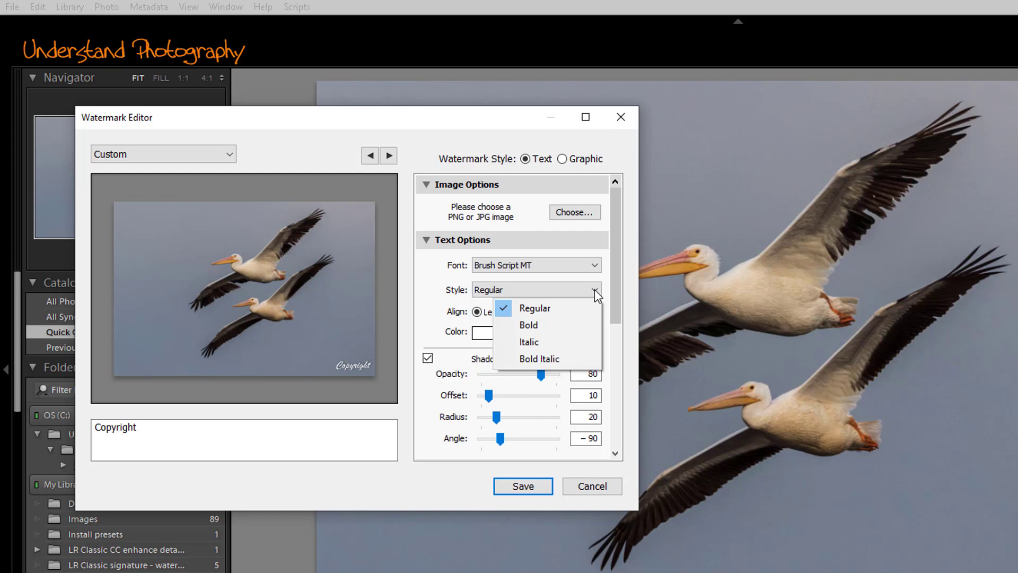
click(594, 288)
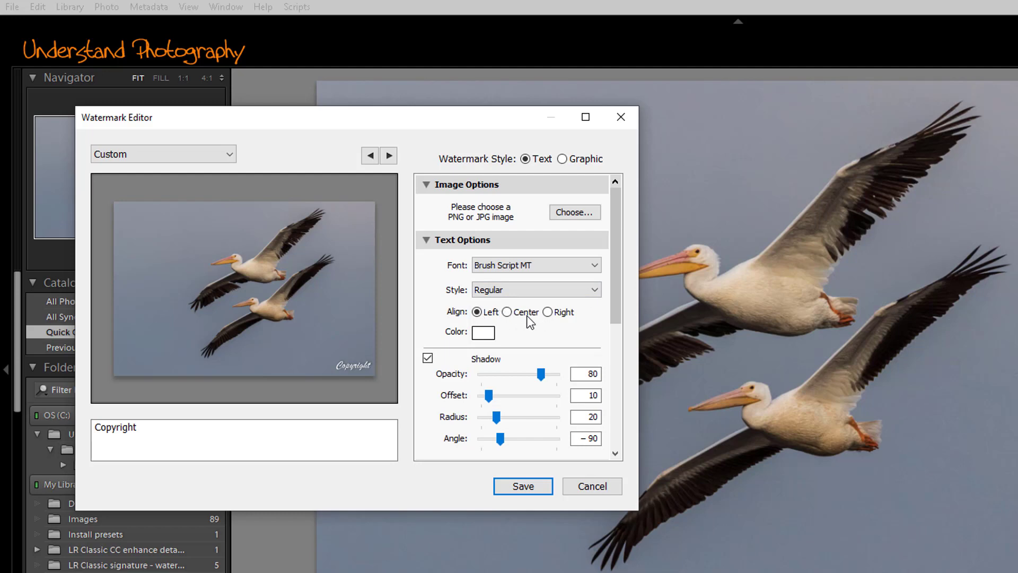
- Make the Copyright text pure white (RGB 100/100/100) after trying pink tones
click(483, 333)
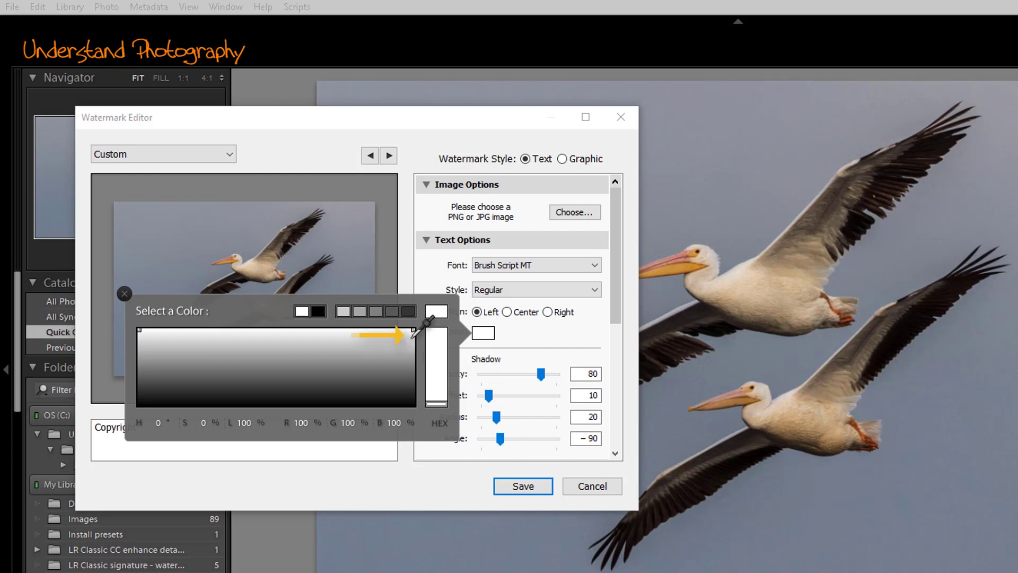
click(412, 334)
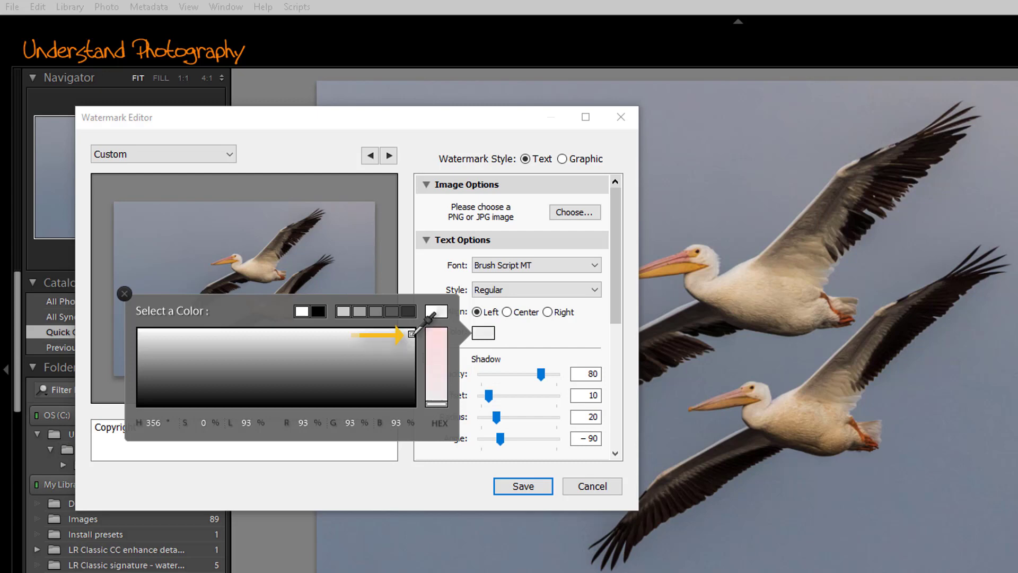
drag(412, 334, 411, 338)
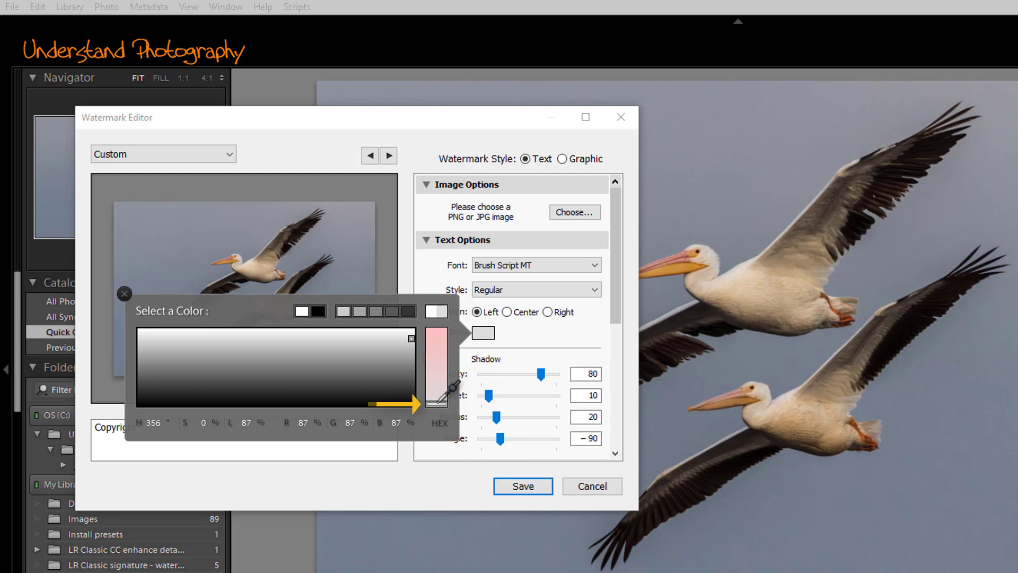
mouse_move(438, 402)
mouse_down()
mouse_move(439, 344)
mouse_move(404, 344)
mouse_move(344, 372)
mouse_move(221, 358)
mouse_move(232, 370)
mouse_move(223, 373)
mouse_move(197, 342)
mouse_move(158, 360)
mouse_move(234, 382)
mouse_move(345, 382)
mouse_up()
click(410, 340)
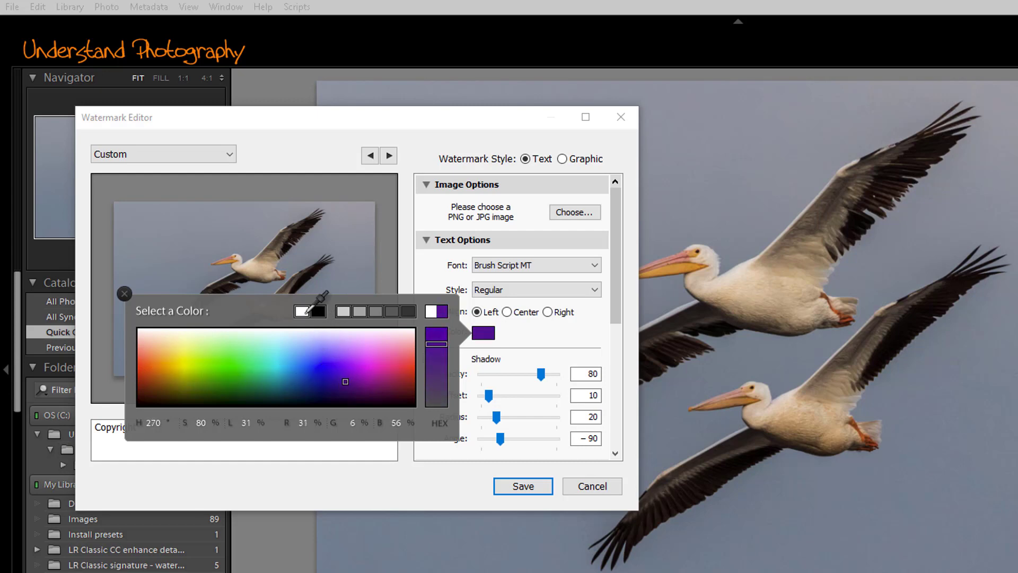
click(301, 313)
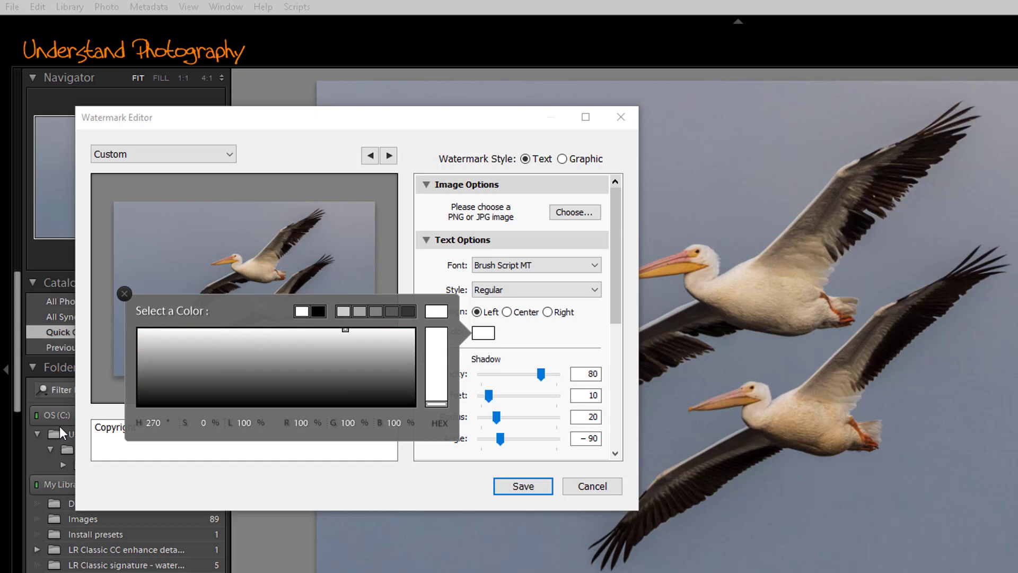
click(125, 293)
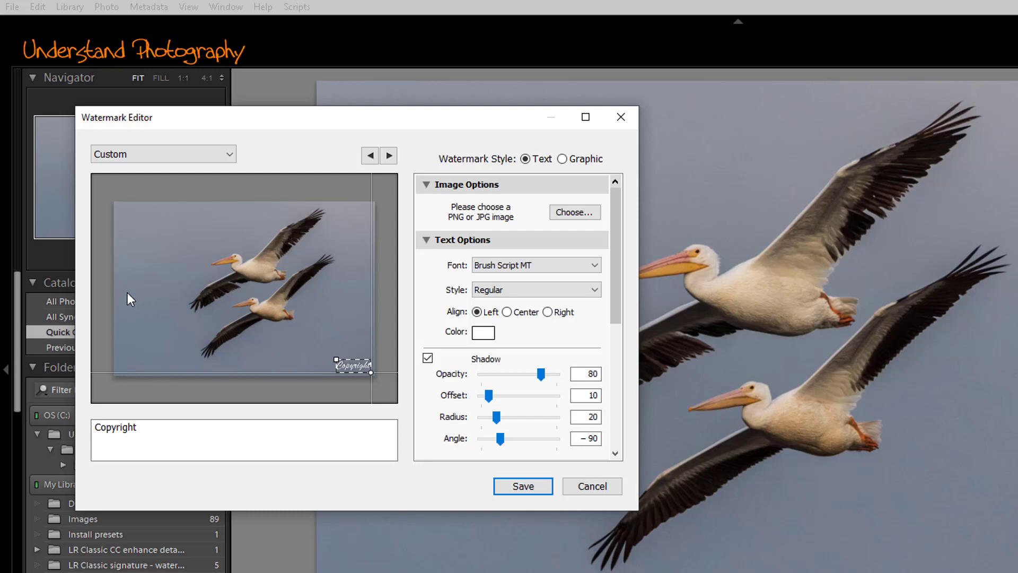
- Turn off the white Copyright watermark's shadow, keeping opacity at 100
click(480, 334)
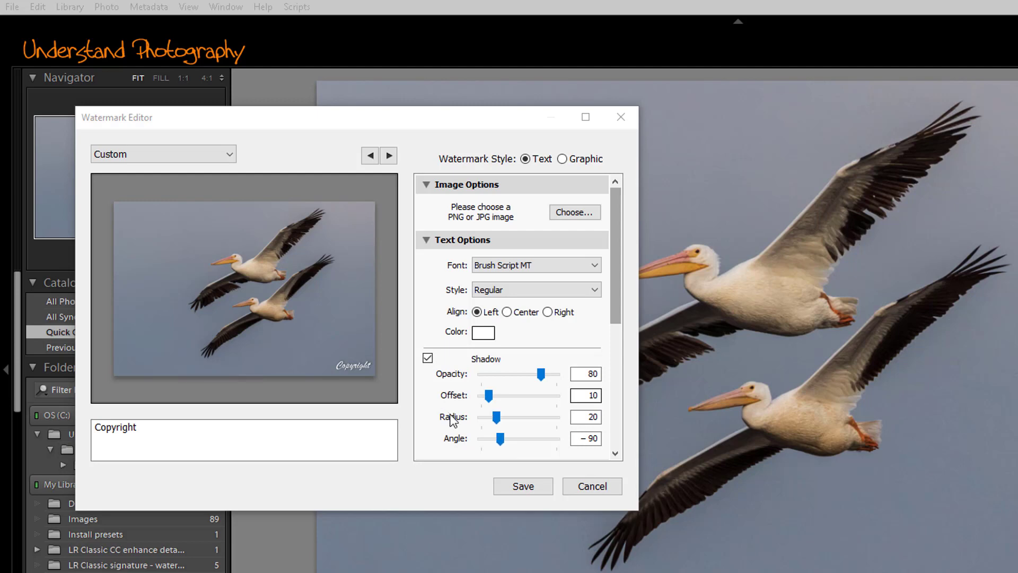
mouse_move(367, 368)
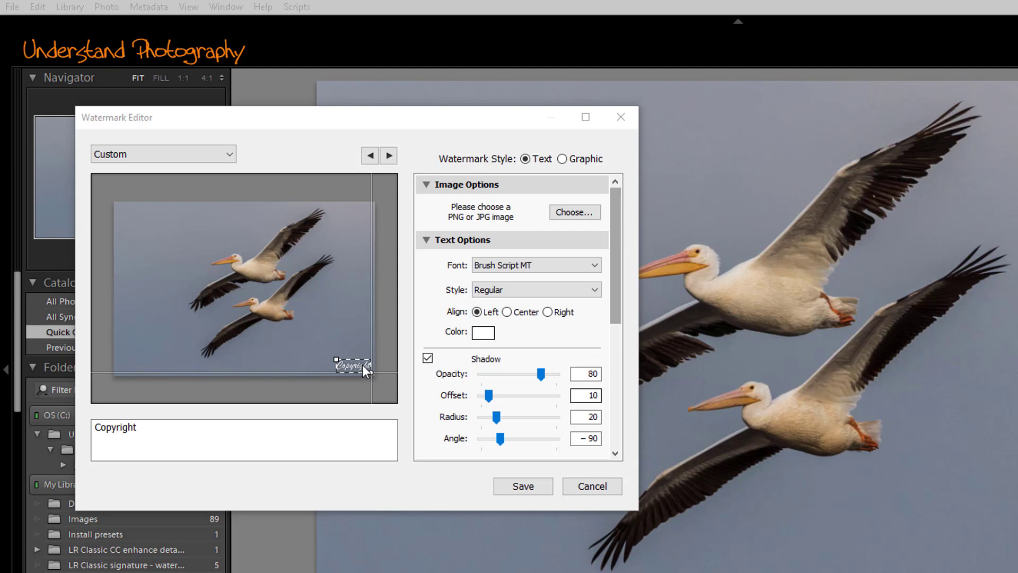
click(428, 359)
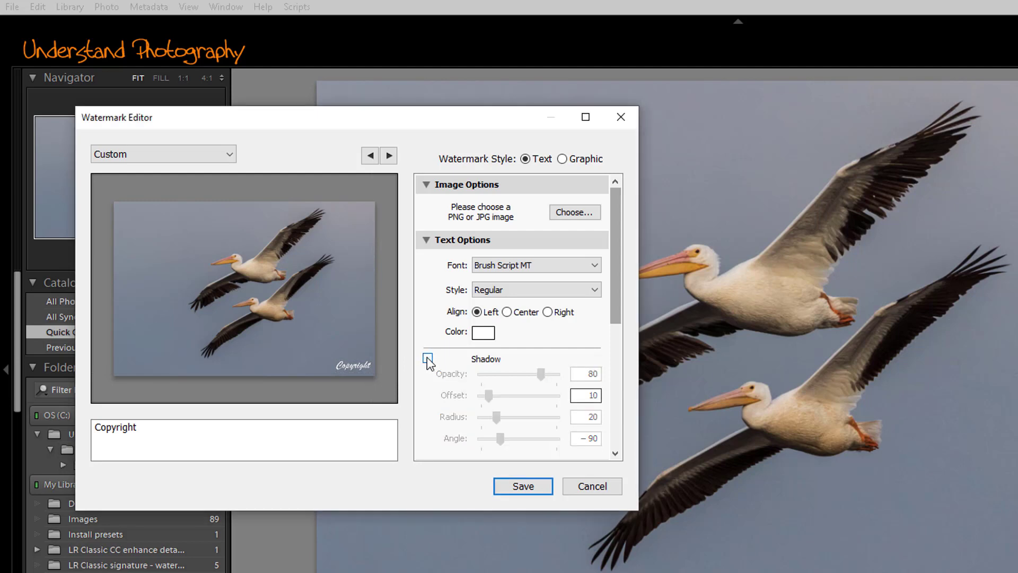
drag(616, 298, 616, 430)
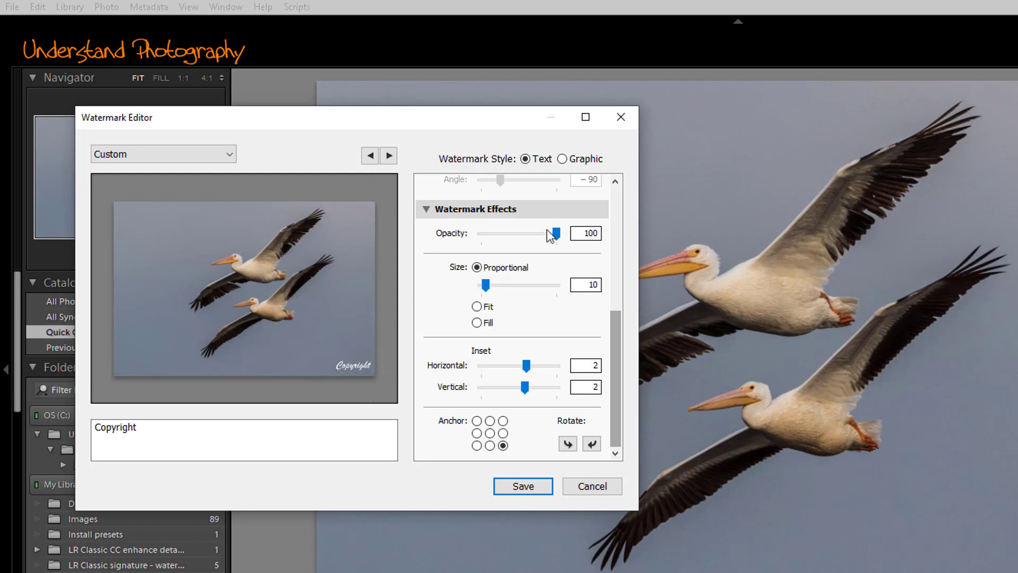
mouse_move(557, 234)
mouse_down()
mouse_move(480, 236)
mouse_move(566, 239)
mouse_up()
drag(486, 288, 492, 289)
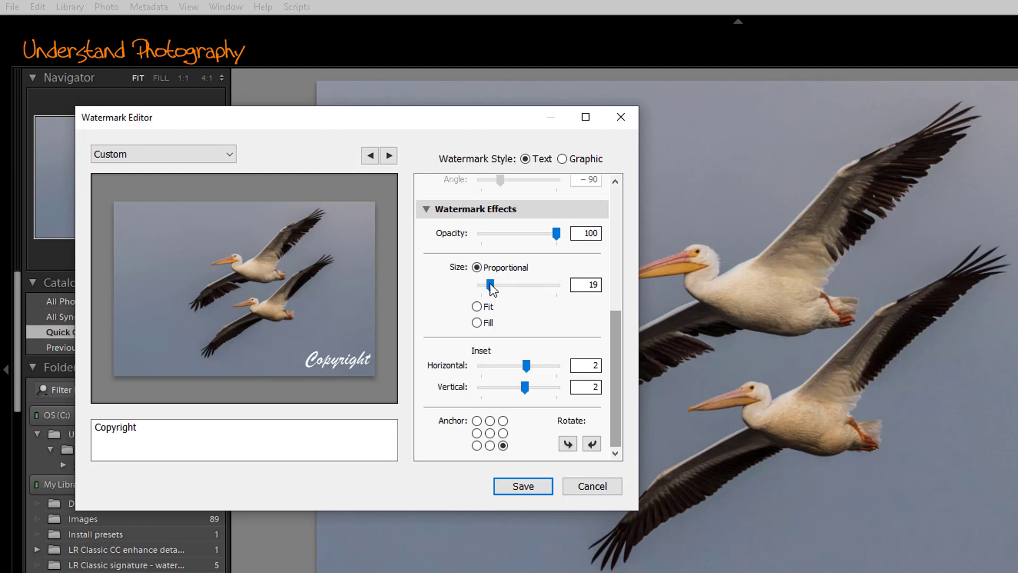
click(477, 307)
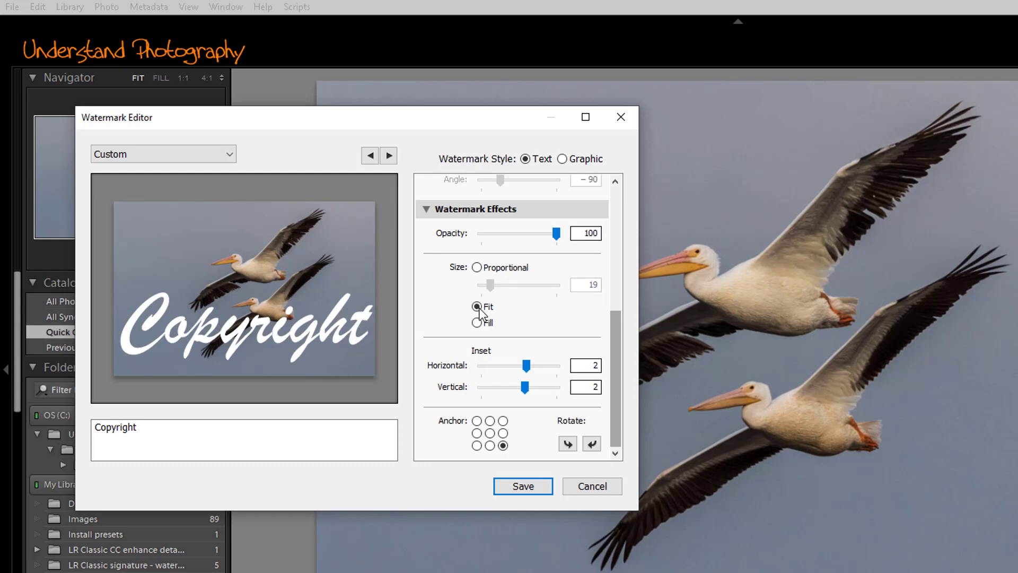
click(477, 323)
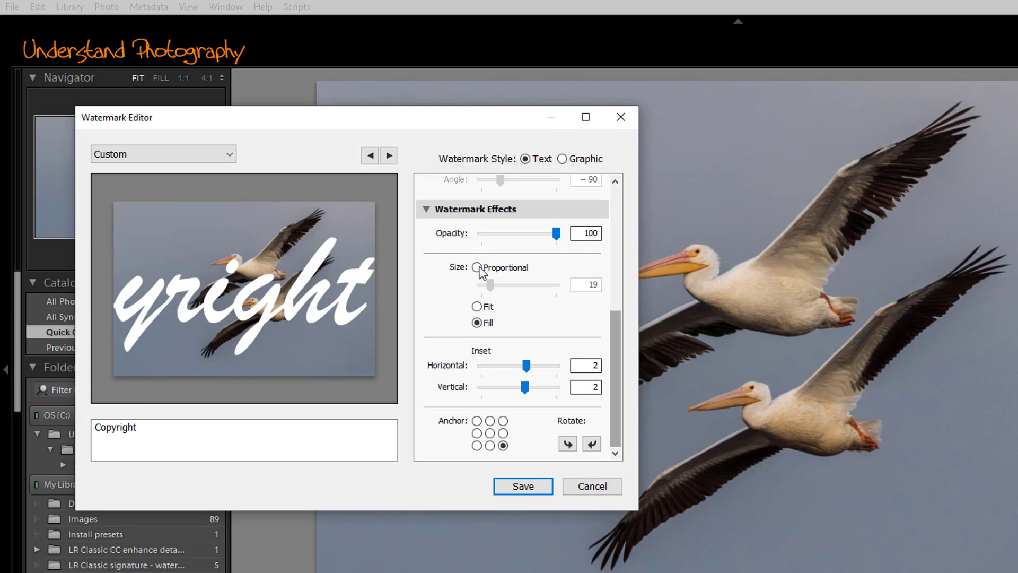
click(478, 267)
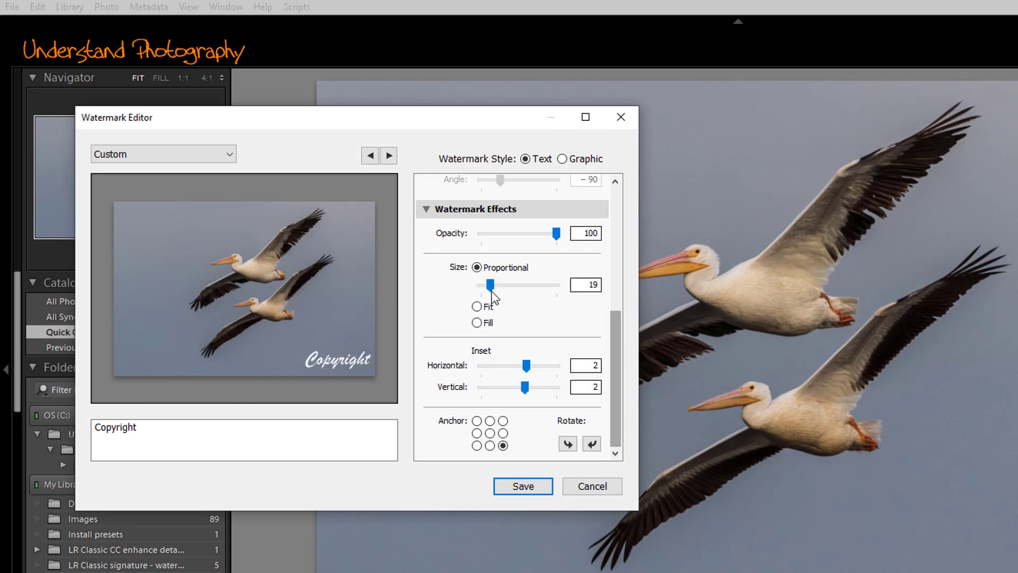
drag(491, 287, 487, 287)
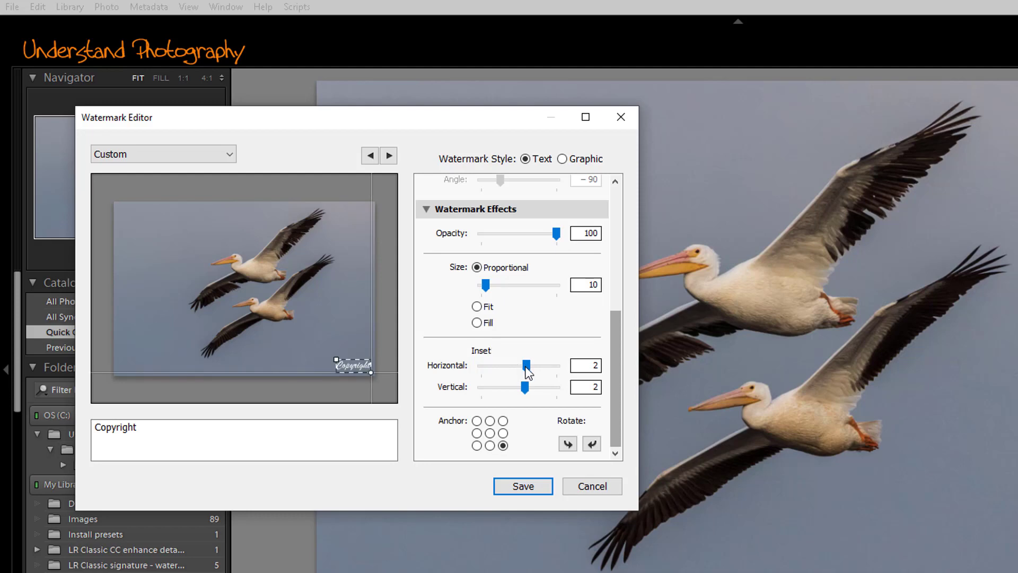
- Inset the watermark by 4 both ways and anchor it bottom right after trying other anchors
drag(526, 365, 531, 388)
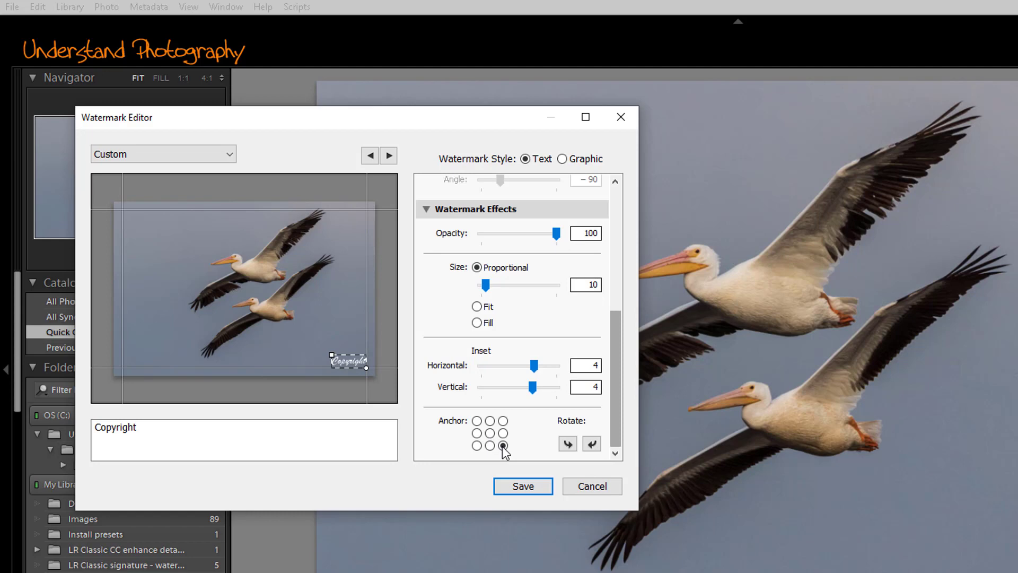
click(477, 422)
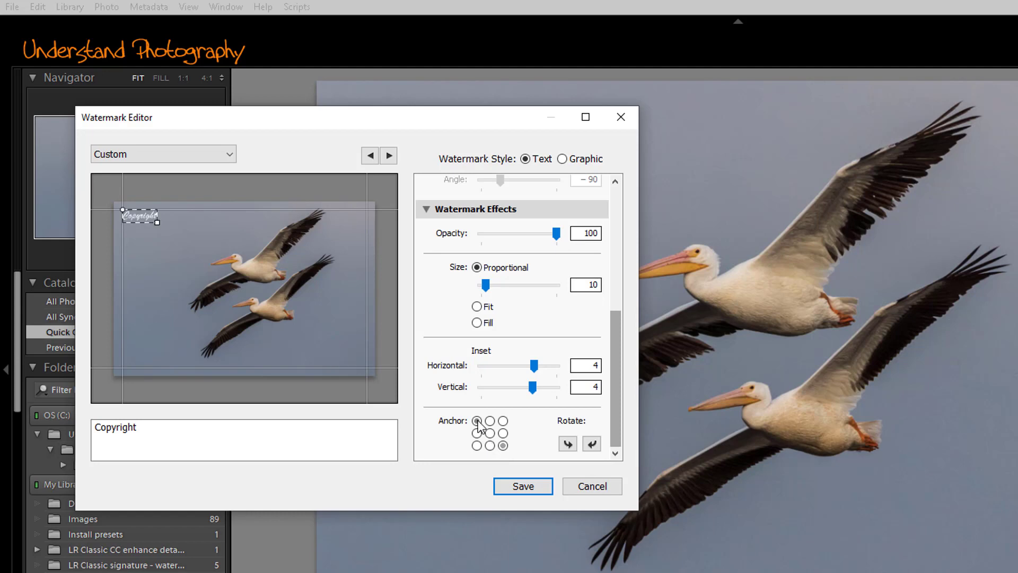
click(490, 433)
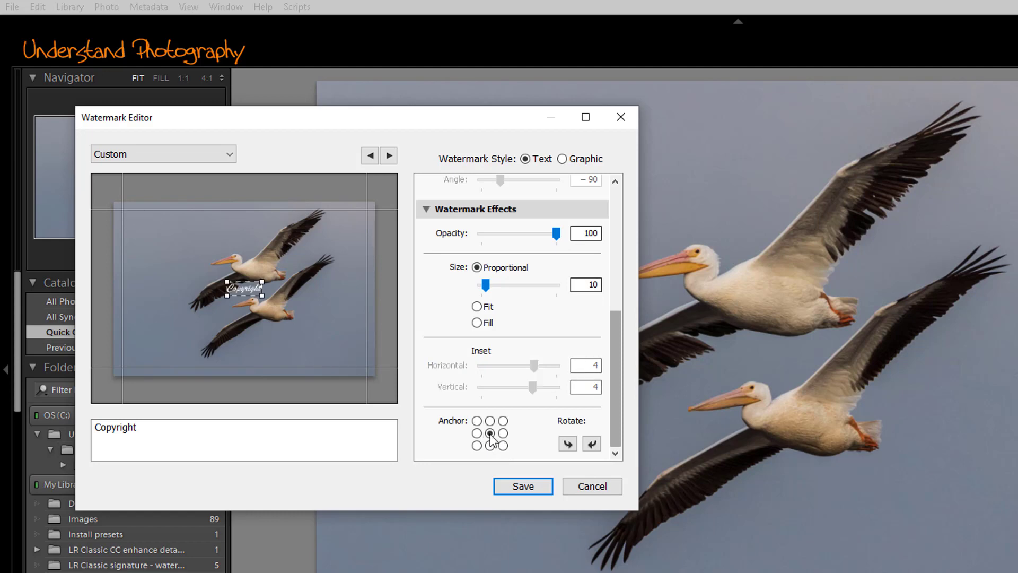
click(477, 446)
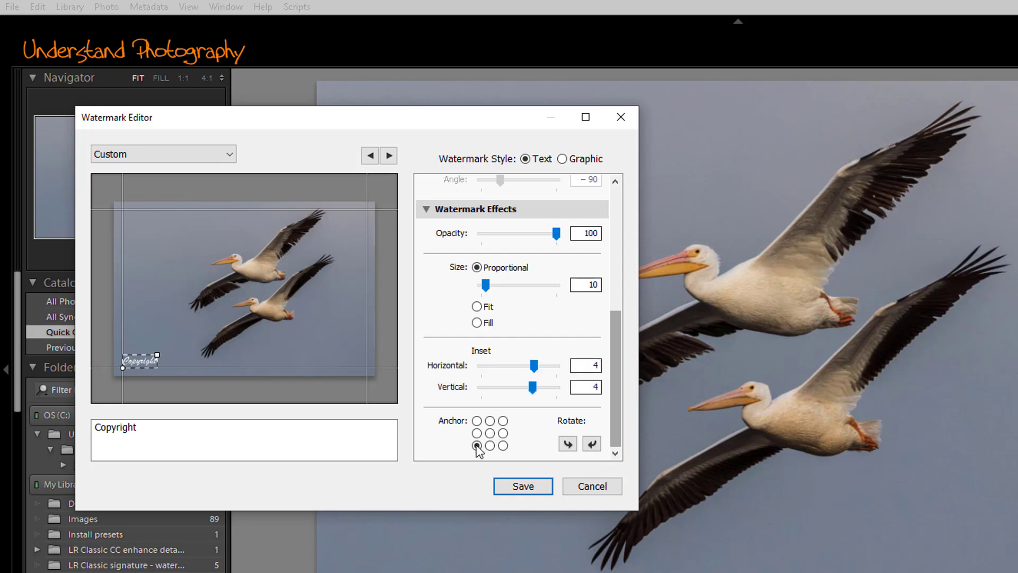
click(503, 445)
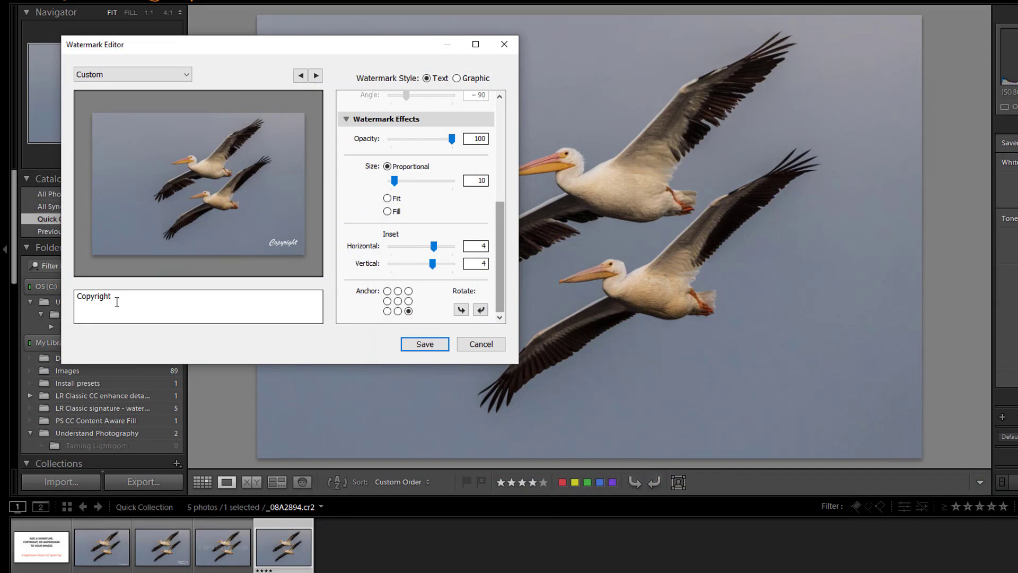
- Replace 'Copyright' with the photographer's full name at size 12 and begin saving a preset
double_click(114, 298)
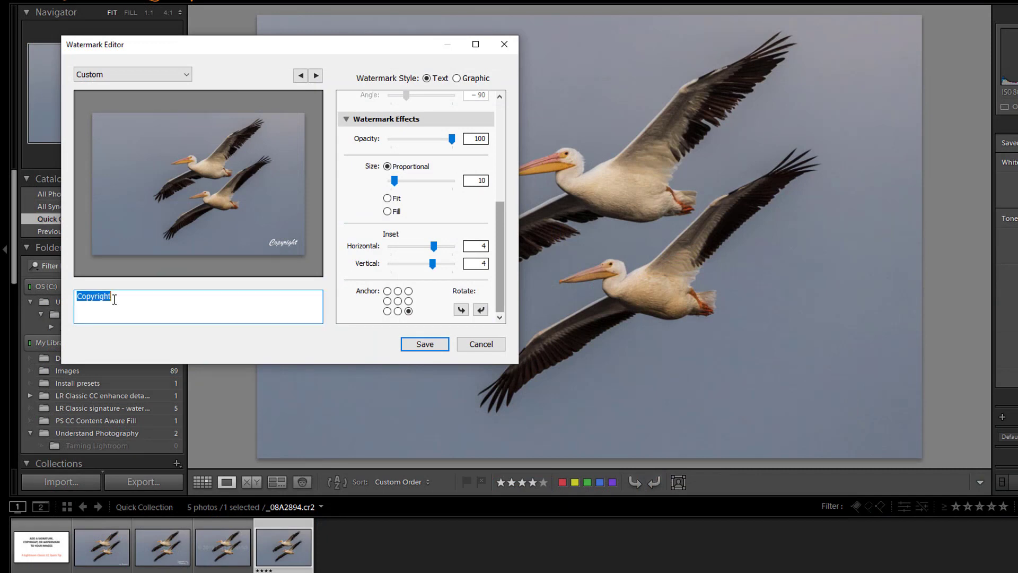
text(Joe Fitzpatrick)
click(414, 345)
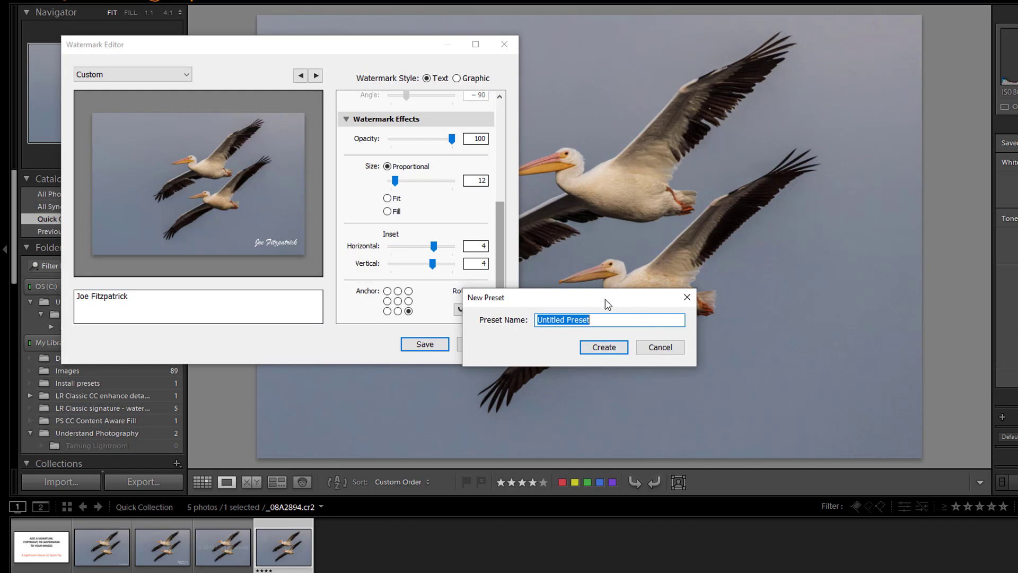
- Name the new watermark preset after the photographer and create it
text(joe sig)
click(614, 348)
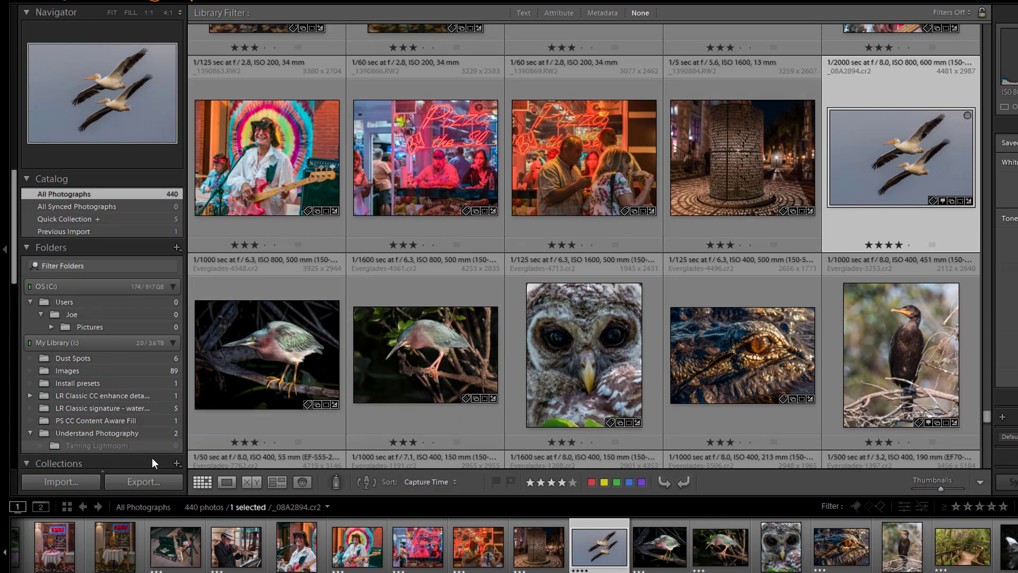
- Open Export One File for the pelican photo and browse the watermark presets, keeping 'UP Logo white' selected
click(145, 480)
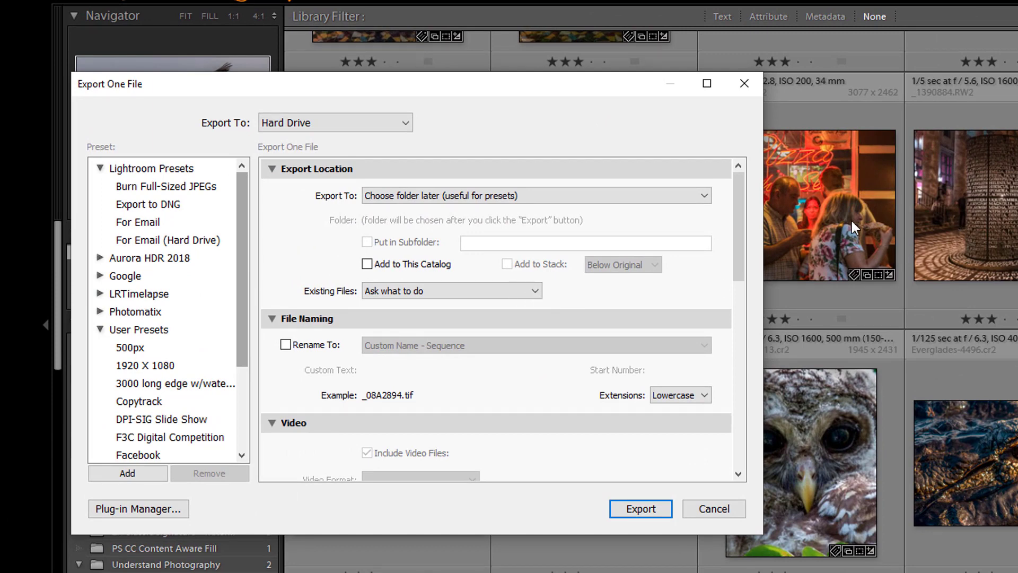
drag(740, 234, 745, 306)
drag(738, 340, 731, 444)
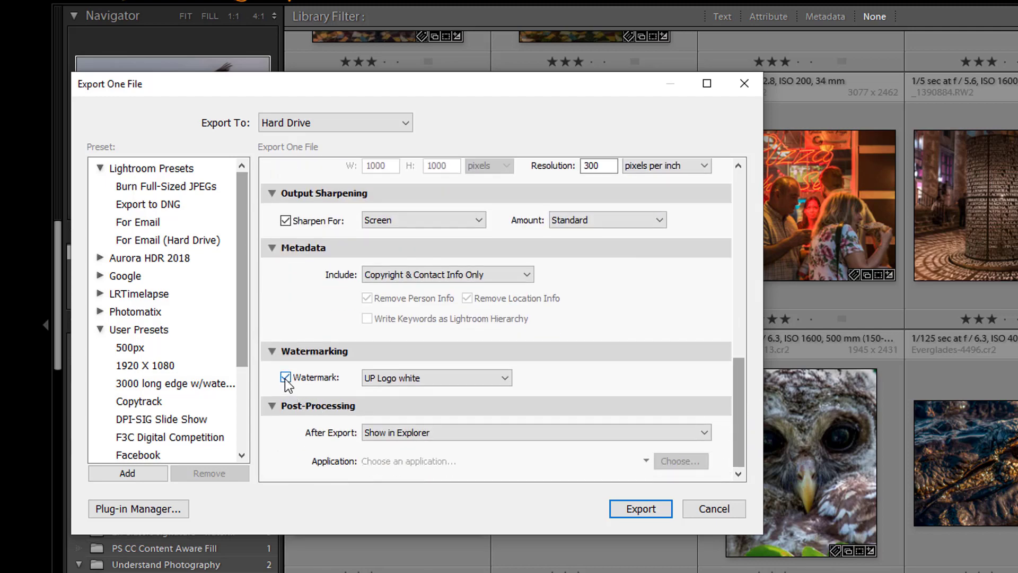
click(507, 379)
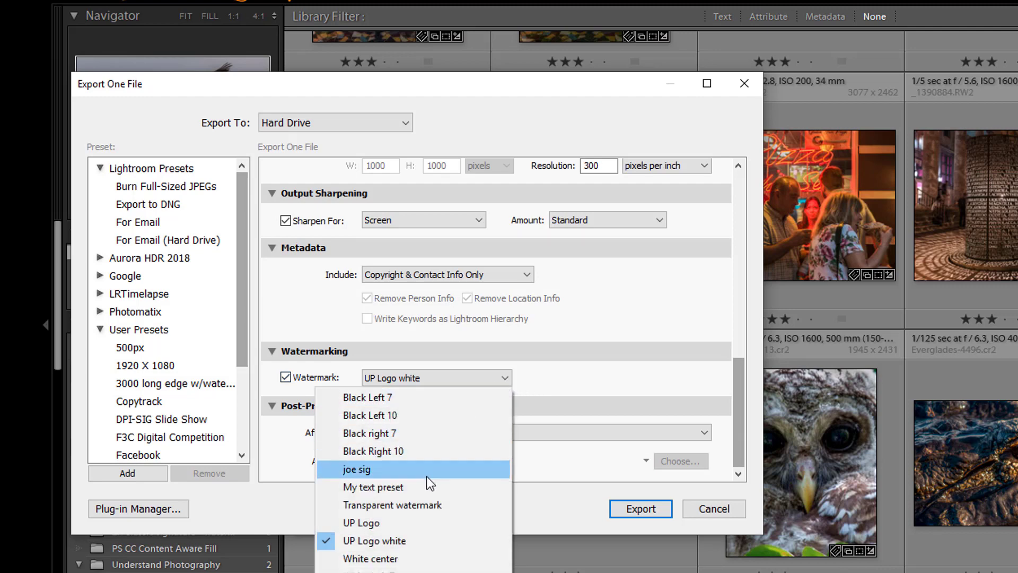
click(391, 541)
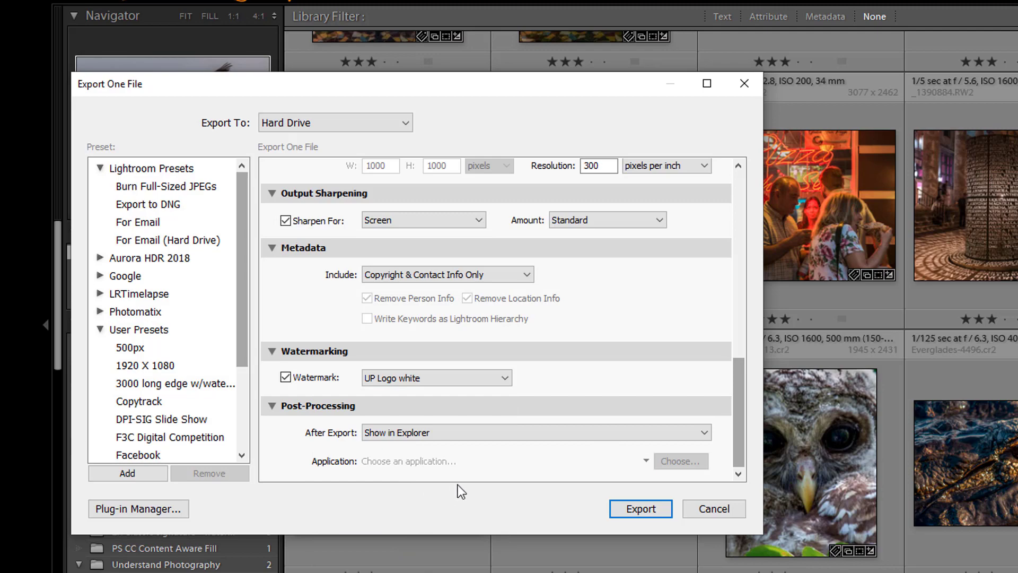